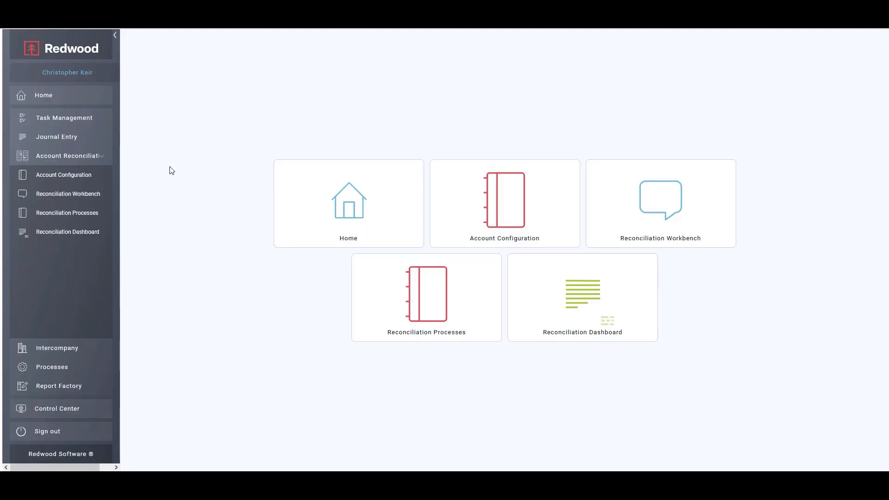
Open the Accounts Matrix in the account configuration and widen the AutoCertifiedType column to show its full values.
left_click(88, 179)
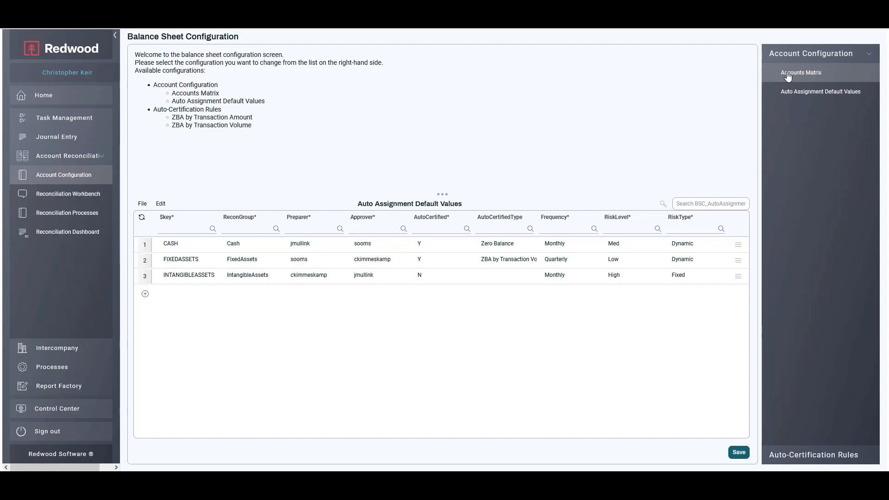
left_click(788, 76)
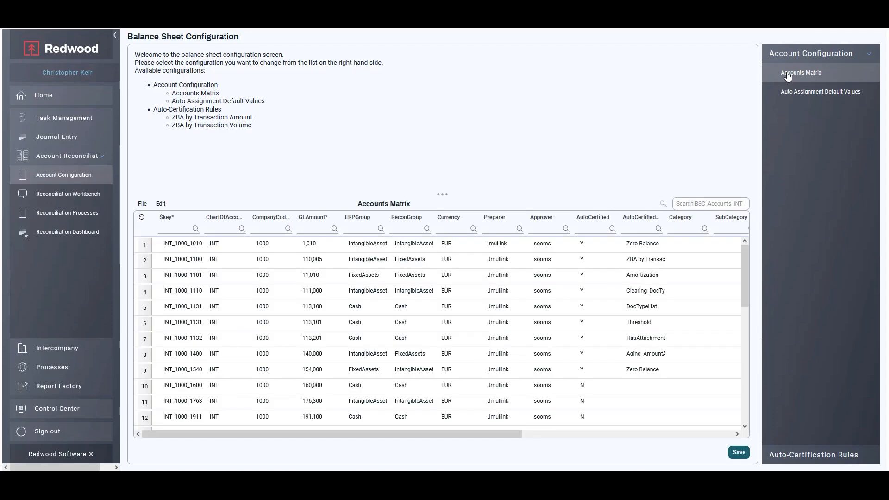
scroll(685, 392, "right", 3)
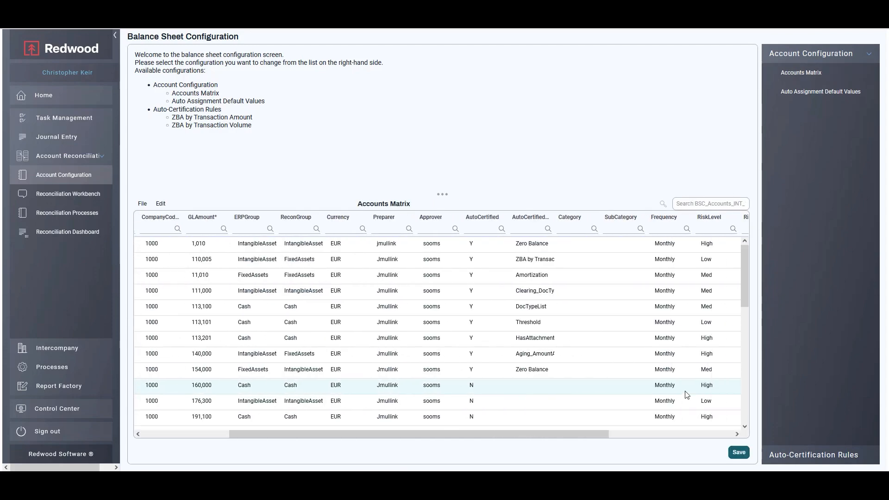
scroll(685, 394, "right", 2)
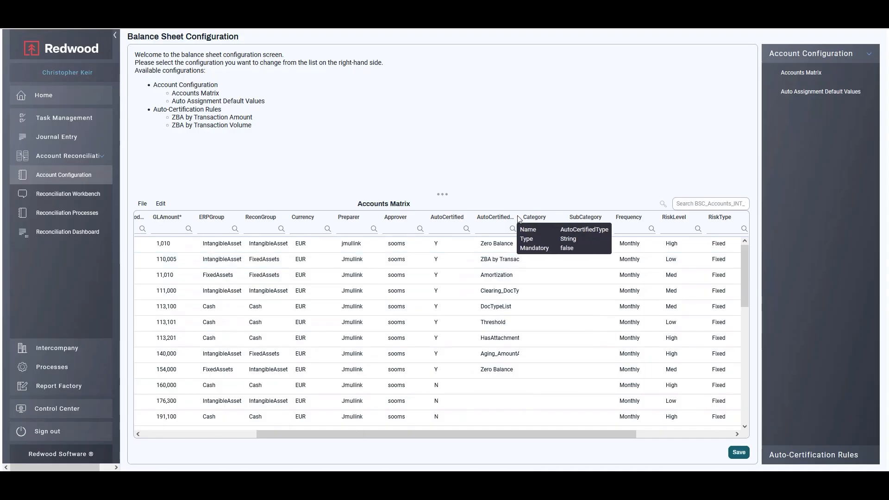
left_click_drag(518, 217, 633, 218)
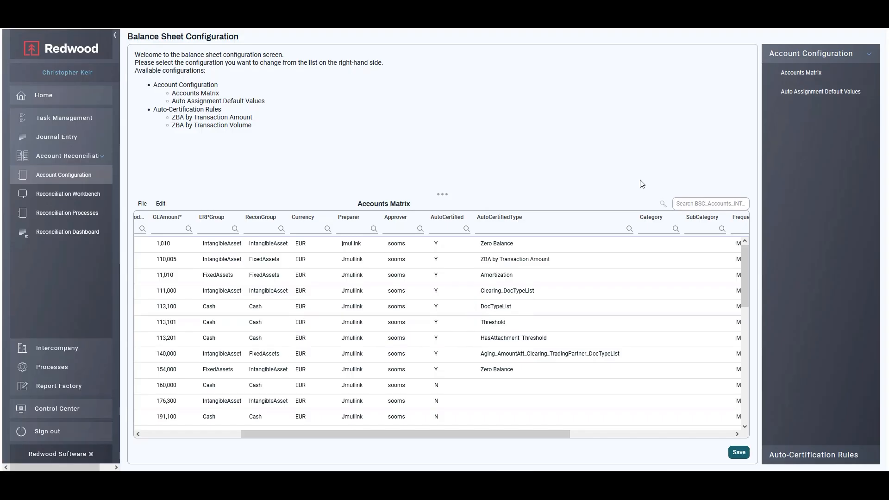
Examine the auto-certification types assigned to the accounts throughout the Accounts Matrix.
scroll(651, 305, "down", 3)
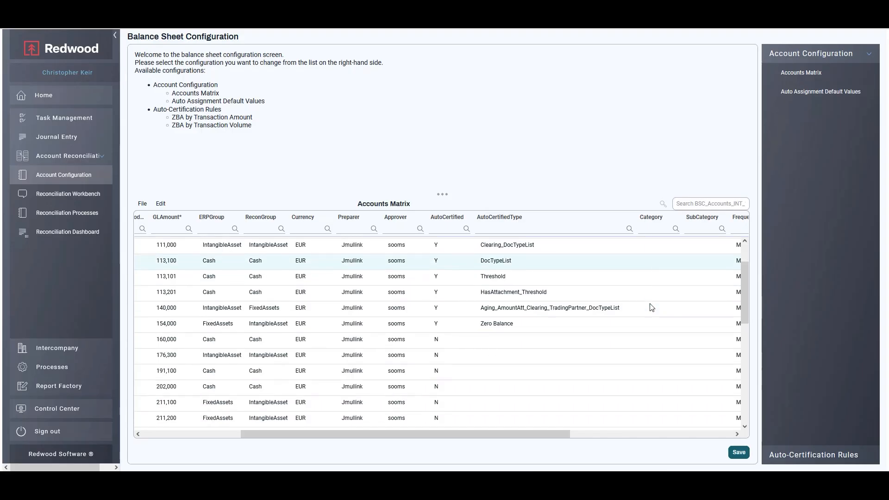
scroll(650, 306, "down", 5)
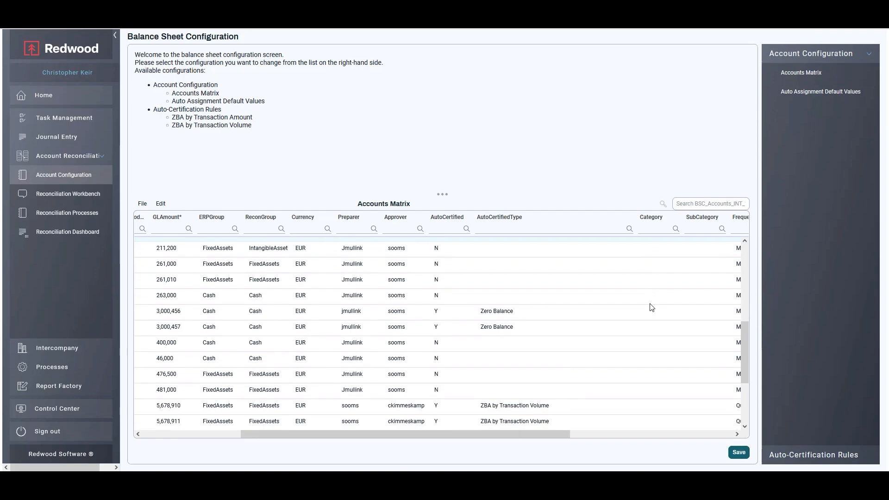
scroll(651, 306, "down", 2)
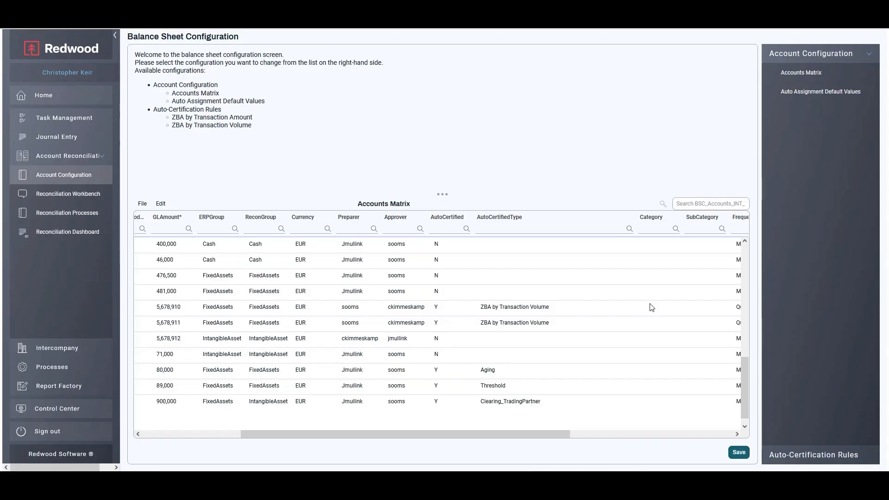
scroll(651, 307, "up", 1)
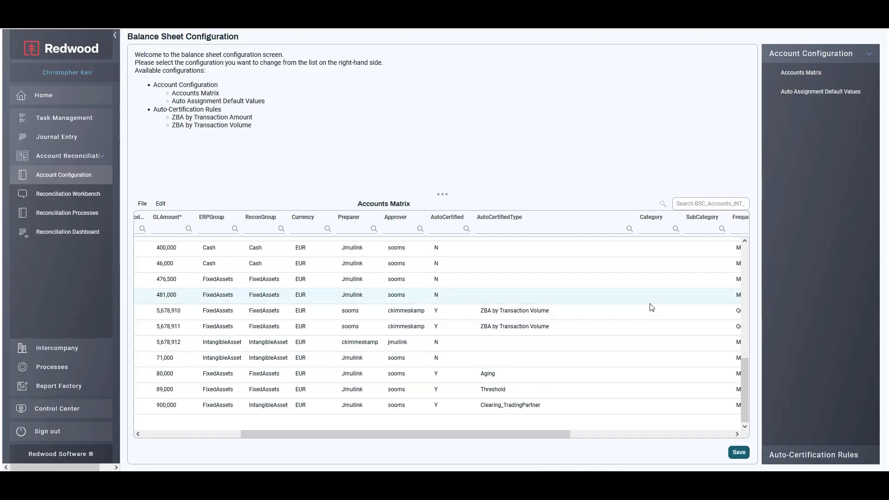
scroll(652, 307, "up", 5)
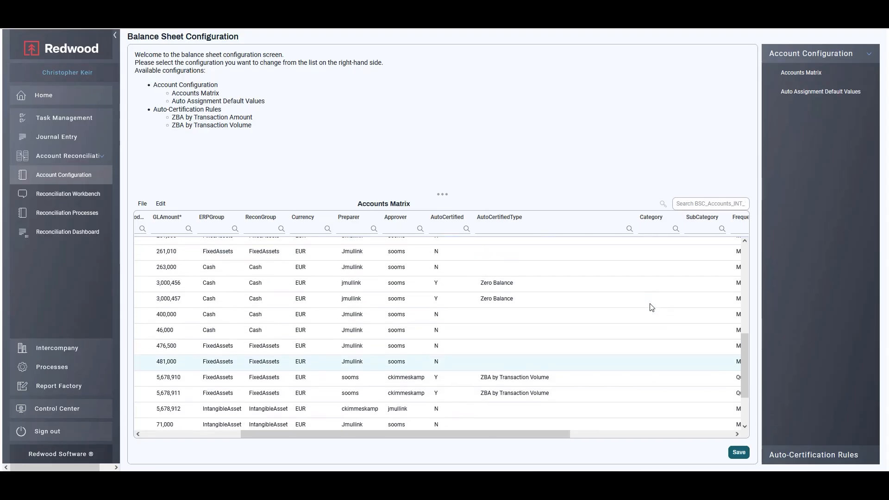
scroll(651, 307, "up", 4)
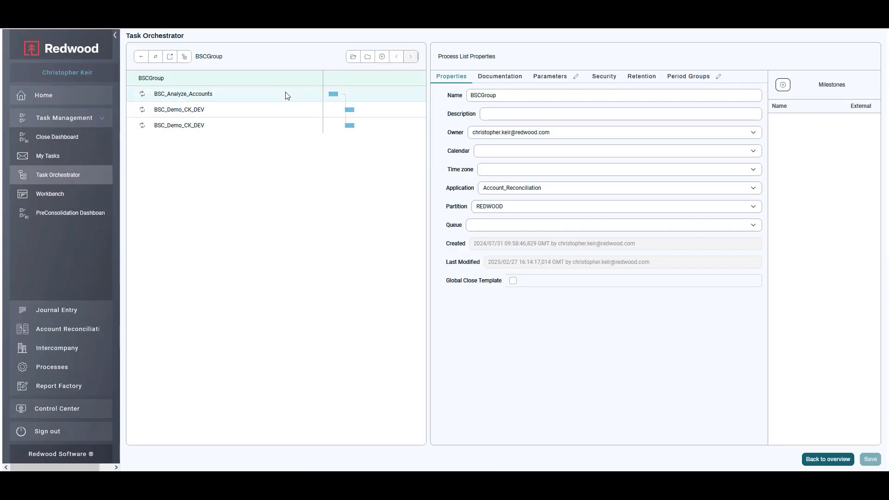
Open the BSC_Analyze_Accounts task in BSCGroup and examine its timing, organization, SAP and process list run settings.
left_click(286, 95)
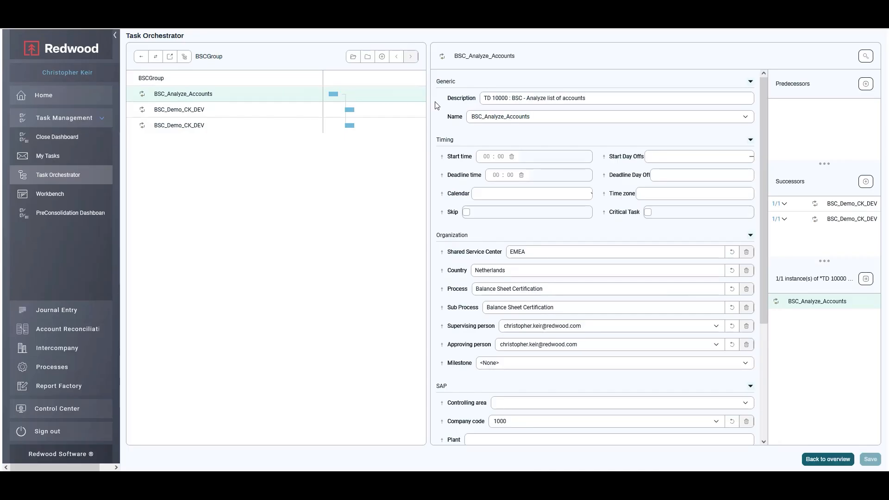
scroll(435, 105, "down", 3)
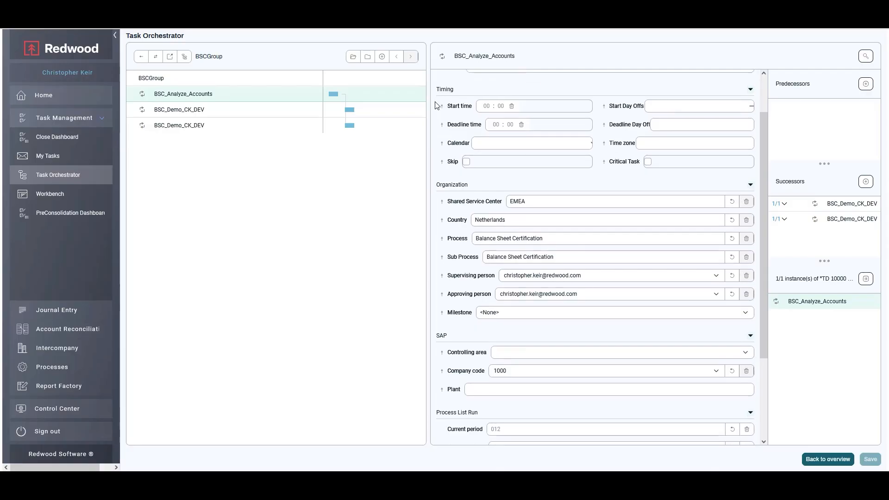
scroll(435, 106, "down", 3)
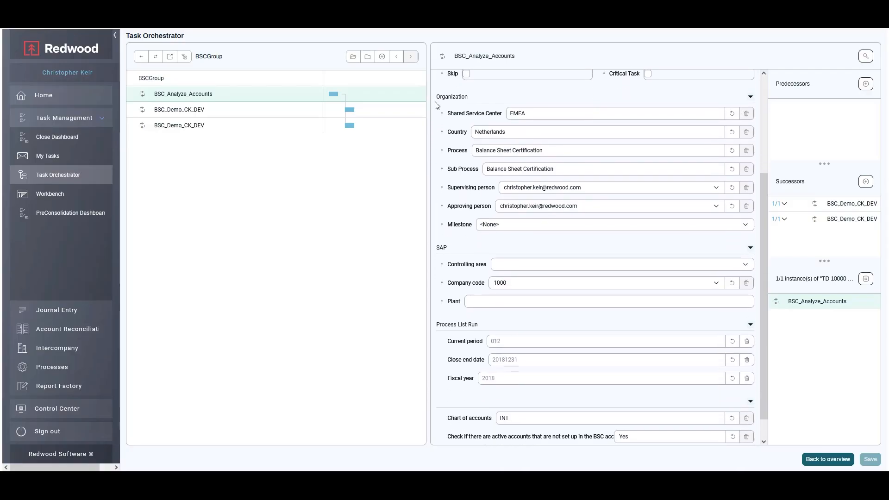
scroll(435, 106, "down", 2)
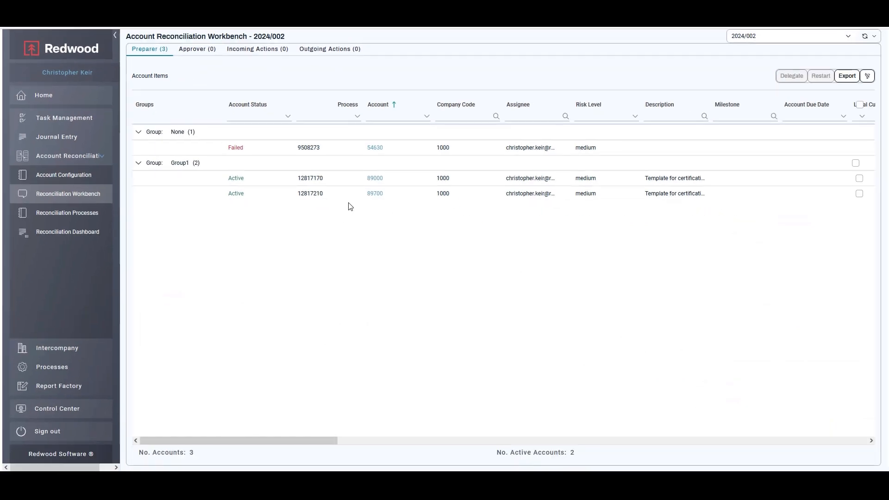
Open the review of the first active account in Group1, collapse its overview and break the balances down by Aging by Review Status.
left_click(373, 179)
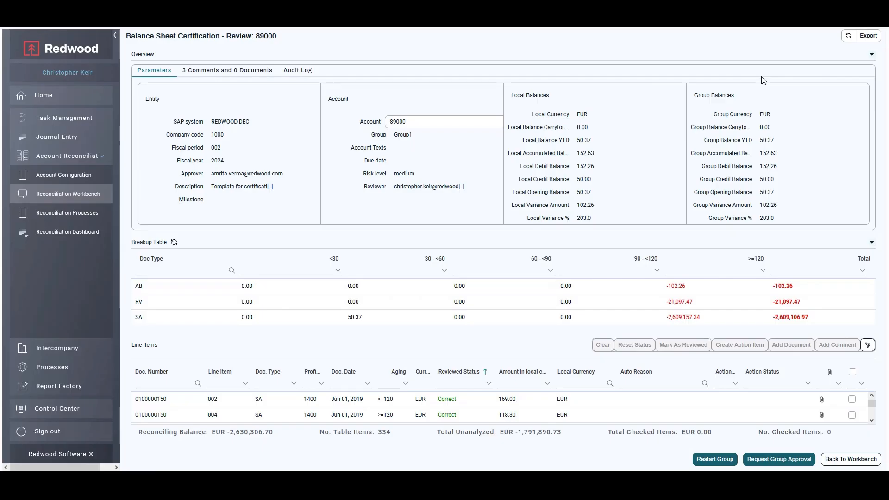
left_click(872, 56)
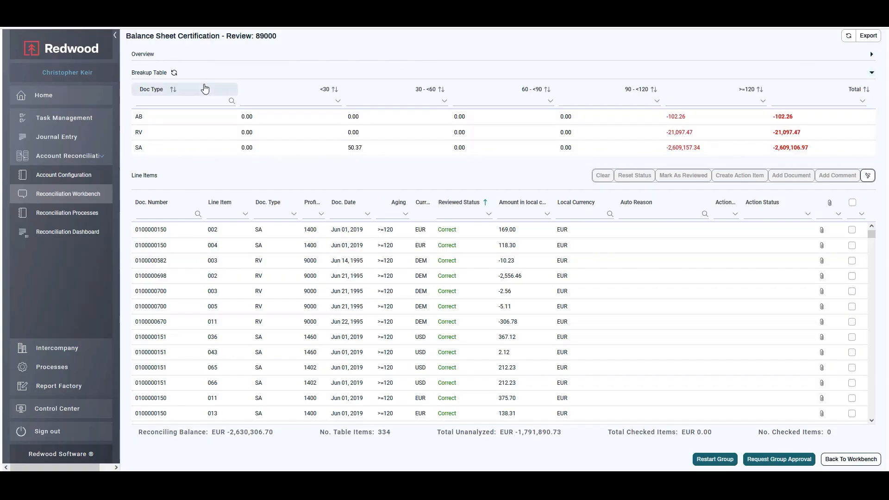
left_click(161, 95)
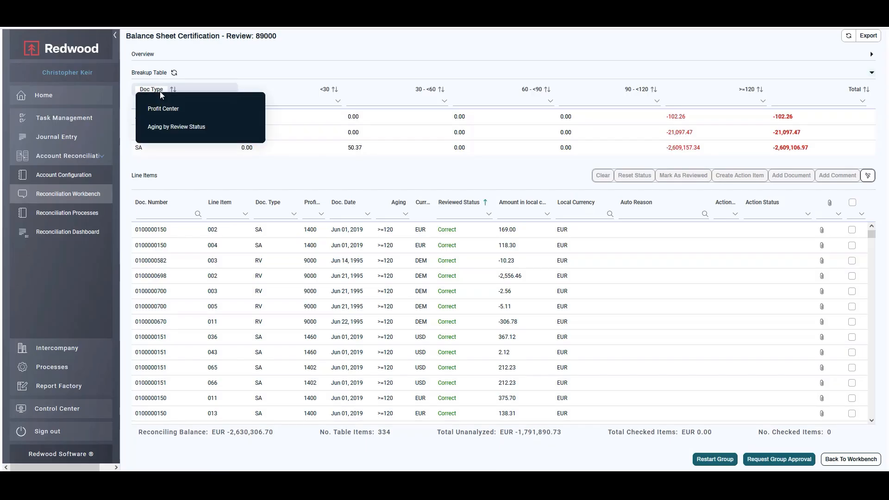
left_click(187, 132)
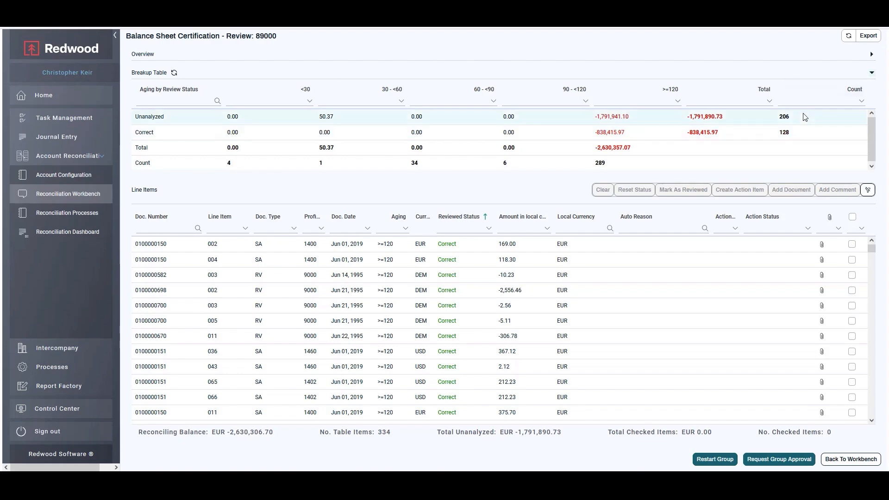
Filter the line items to Unanalyzed with the breakup table collapsed, and view the first item's comments and supporting documentation.
left_click(787, 121)
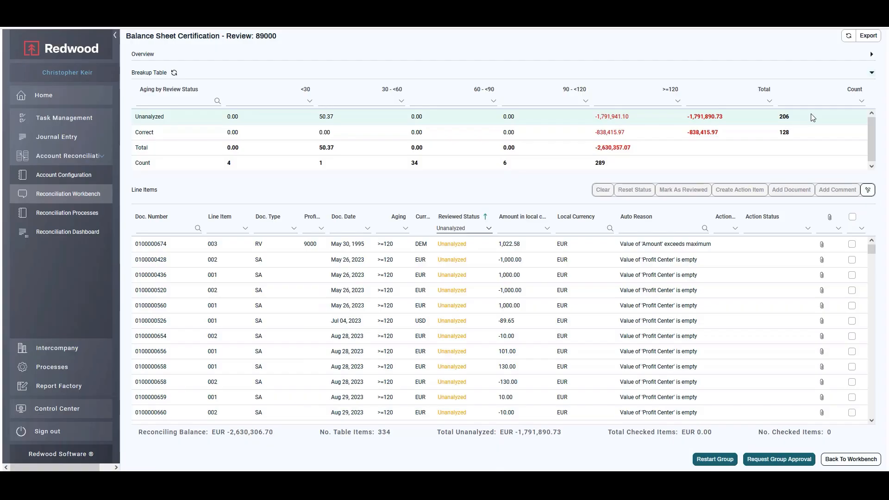
left_click(871, 74)
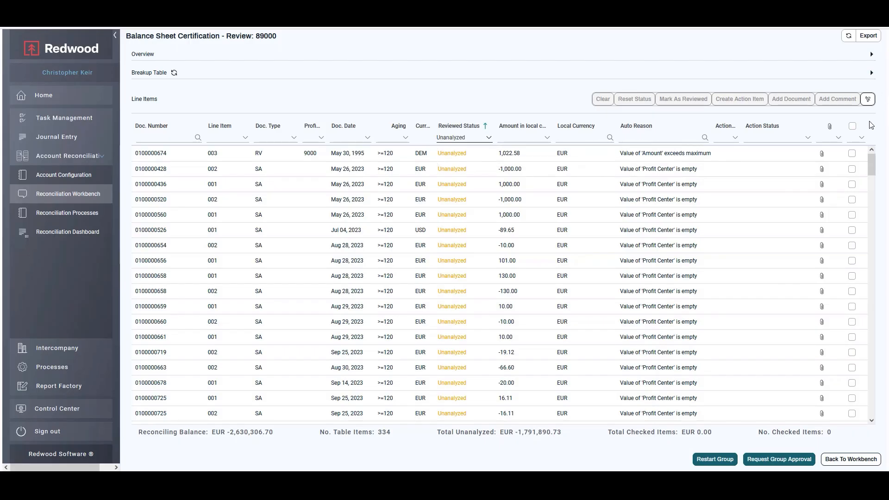
left_click(822, 154)
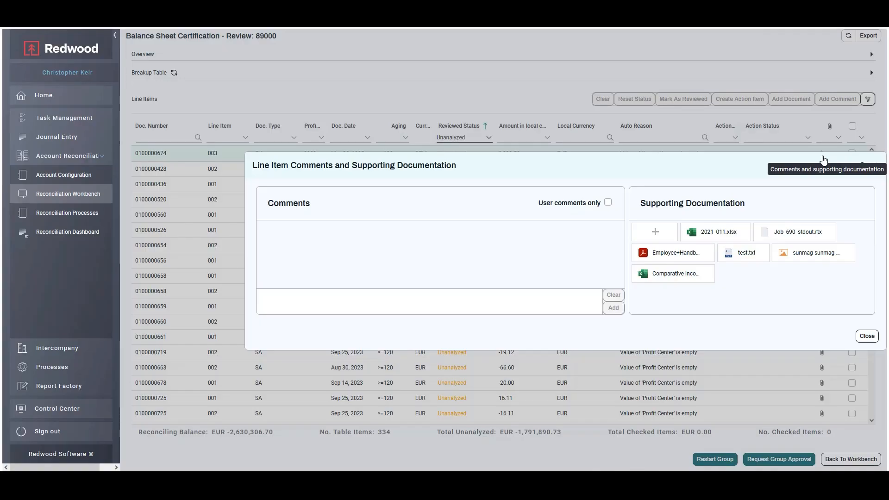
left_click(862, 337)
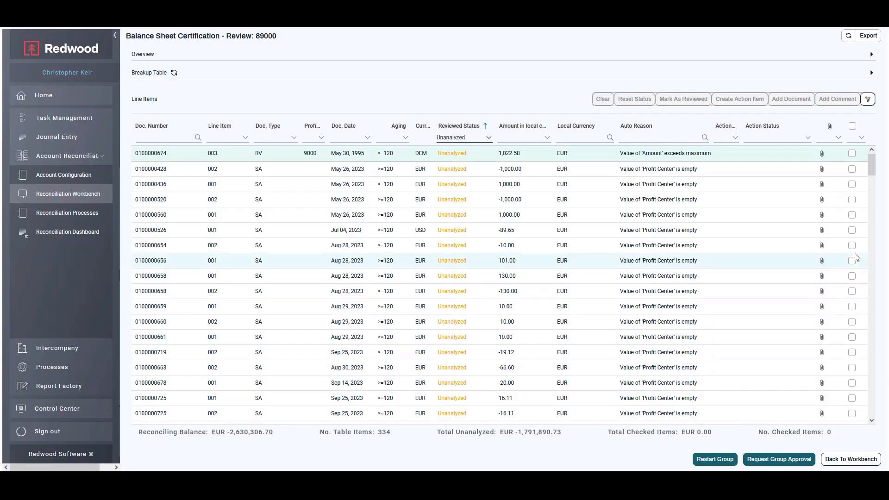
Mark the first two unanalyzed line items as reviewed with the description "These are fine".
left_click(852, 154)
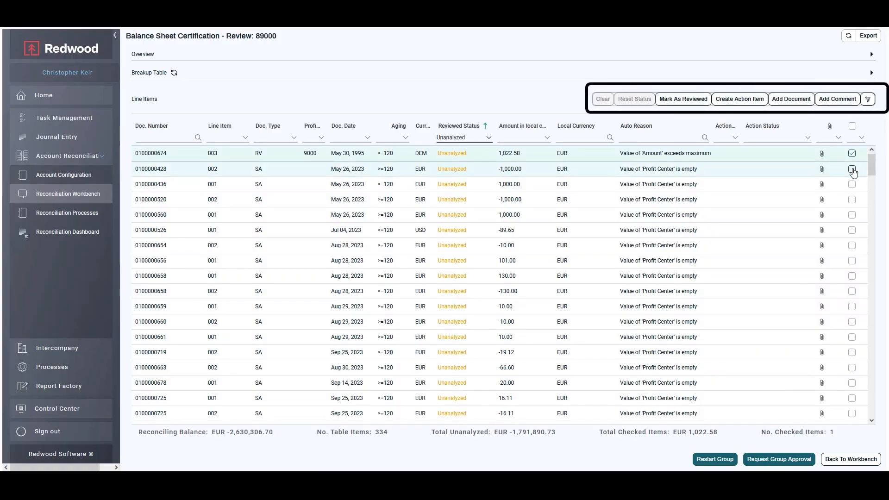
left_click(851, 170)
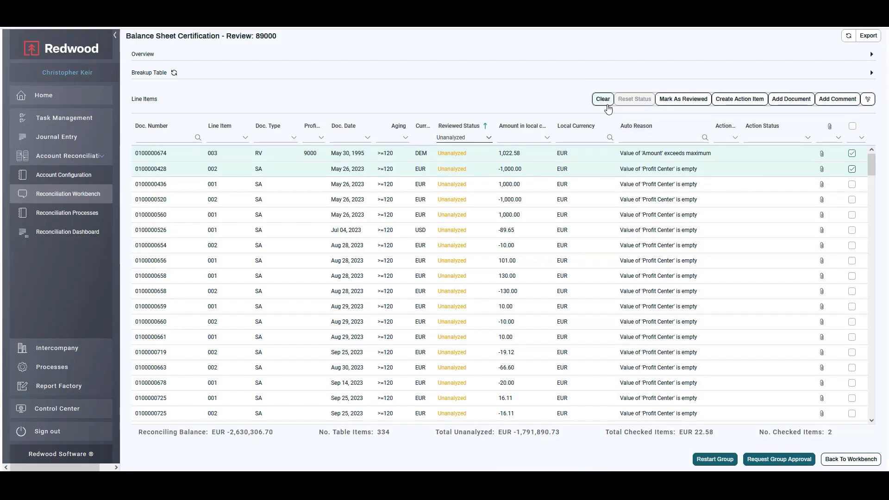
left_click(677, 99)
left_click(517, 221)
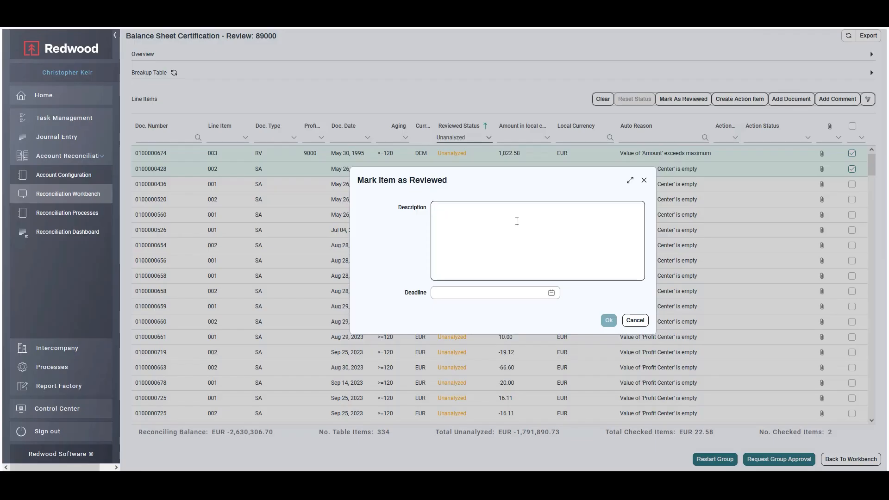
type("These are fine")
left_click(609, 320)
Switch the reviewed status filter from Unanalyzed to Corrected to view the items marked as reviewed.
left_click(473, 153)
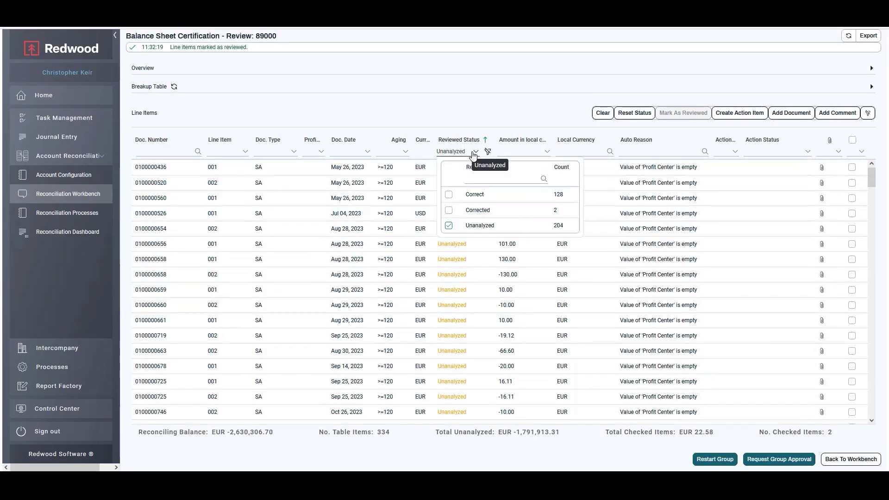
left_click(449, 225)
left_click(448, 210)
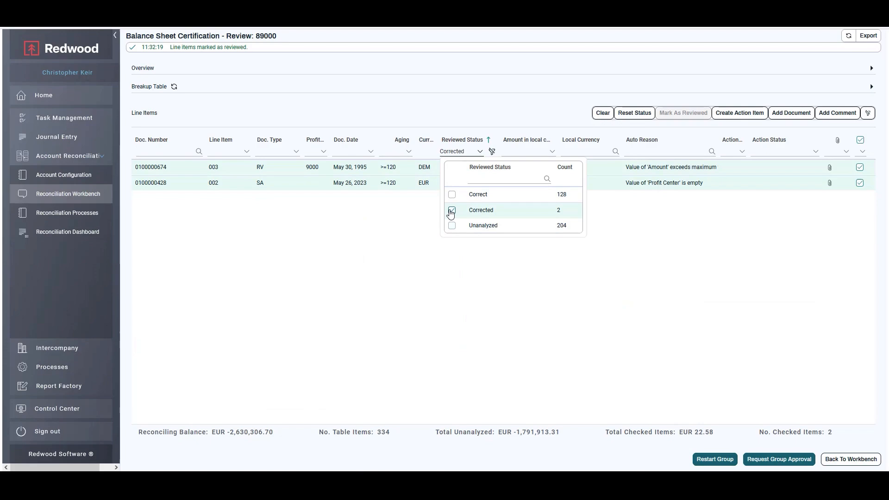
left_click(446, 270)
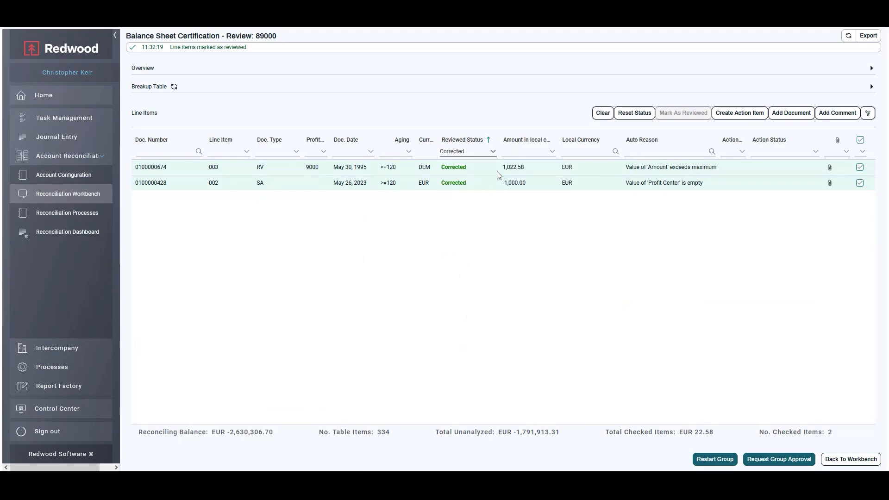
Set the reviewed status filter back to Unanalyzed only.
left_click(492, 151)
left_click(451, 210)
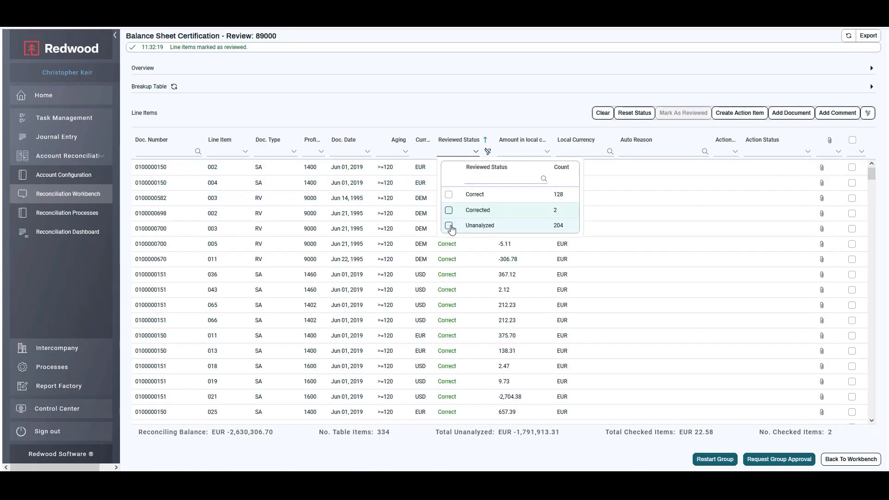
left_click(452, 225)
left_click(871, 179)
Select the first unanalyzed line item and view the document upload and comment forms, closing each without submitting.
left_click(852, 167)
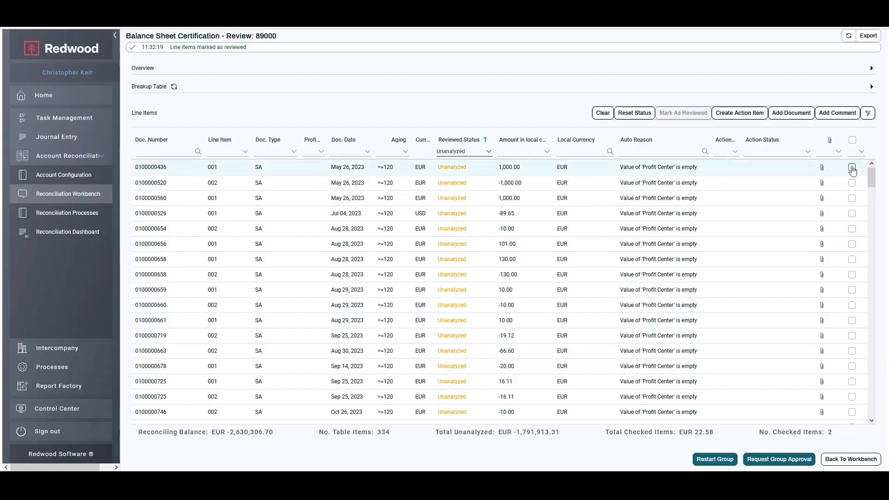
left_click(791, 114)
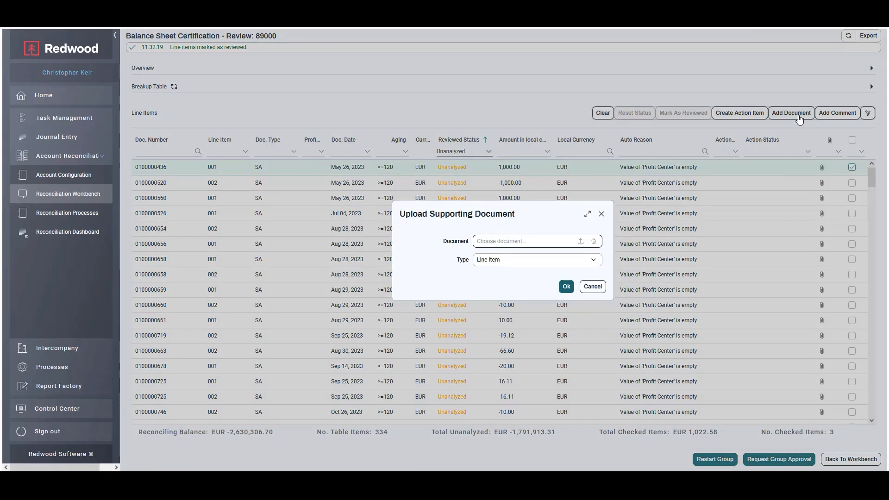
left_click(601, 214)
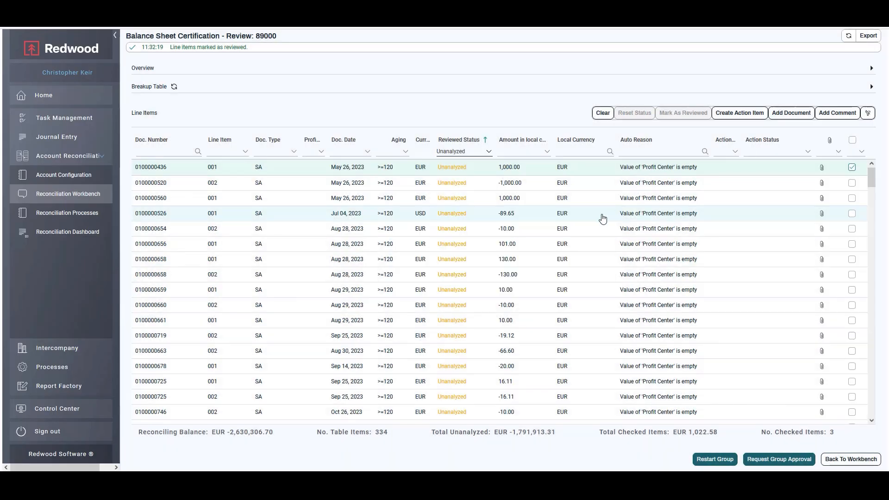
left_click(829, 115)
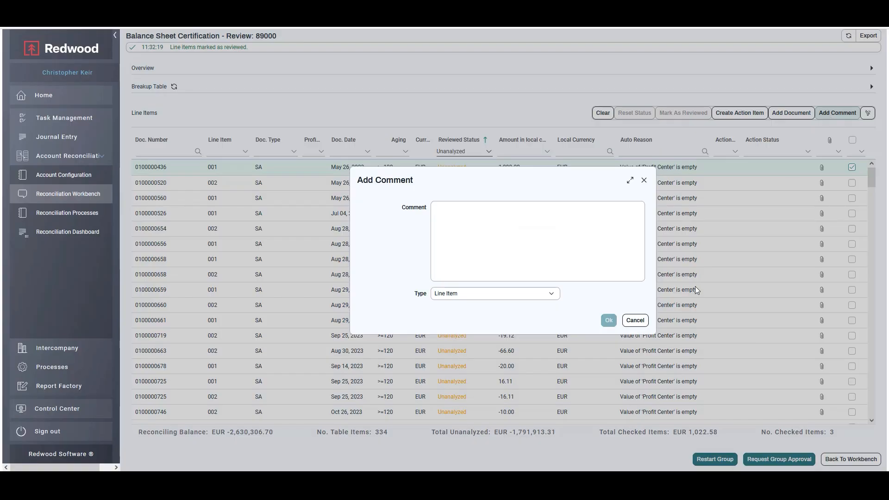
left_click(634, 320)
Create an action item for the selected line items with an assignee, the description "Please take a look" and the deadline Feb 28, 2025.
left_click(741, 116)
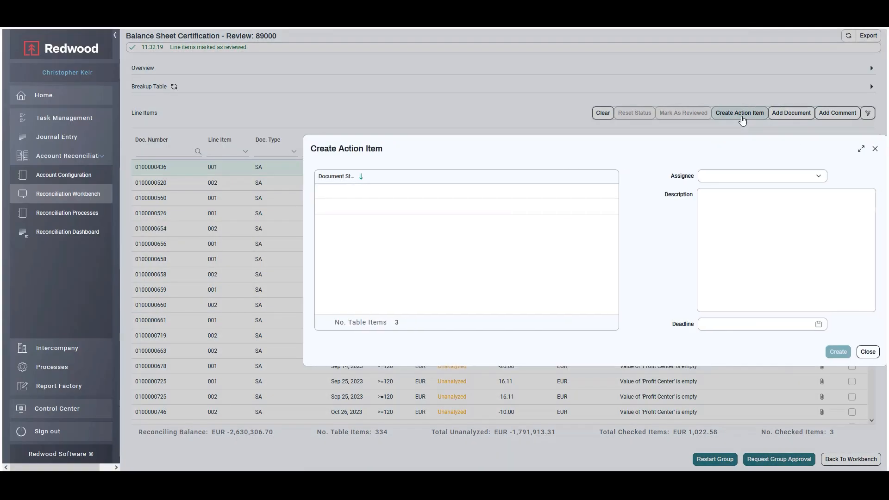
left_click(713, 178)
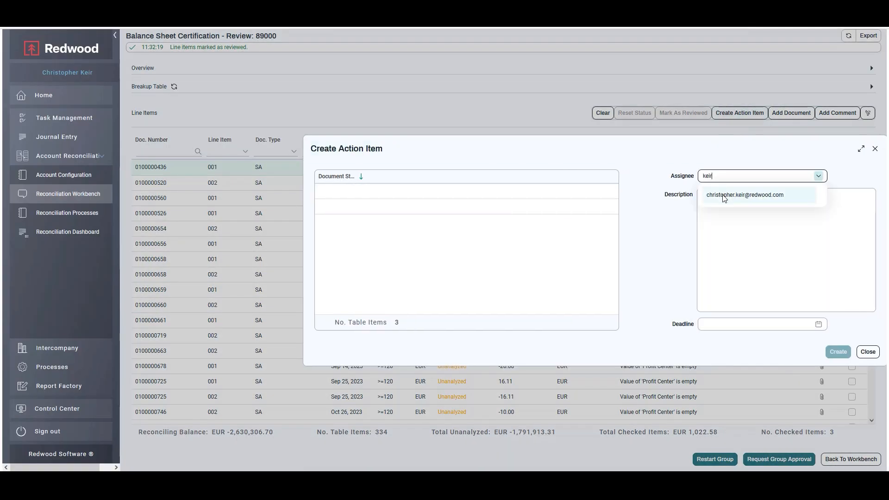
left_click(719, 195)
type("Please t")
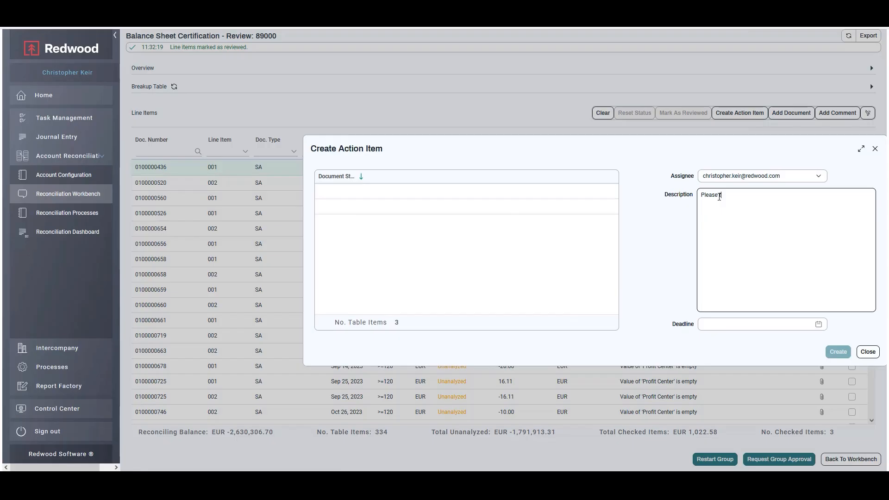
type("ake a look")
left_click(818, 324)
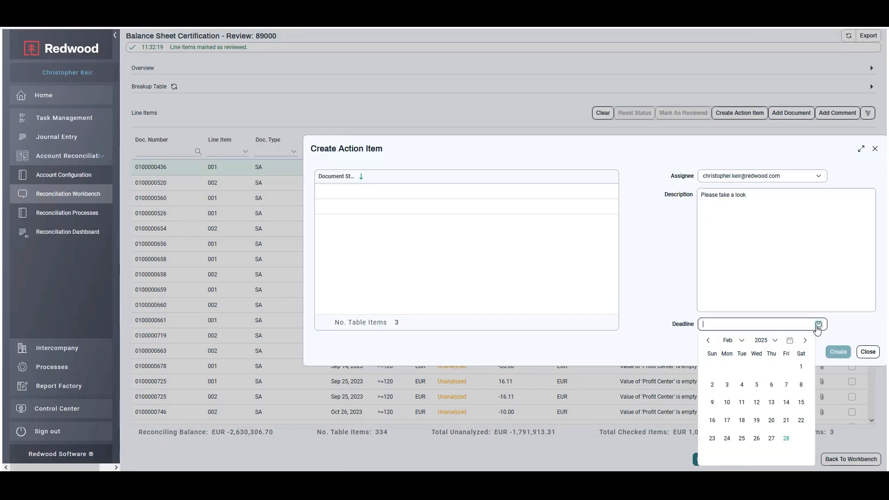
left_click(786, 438)
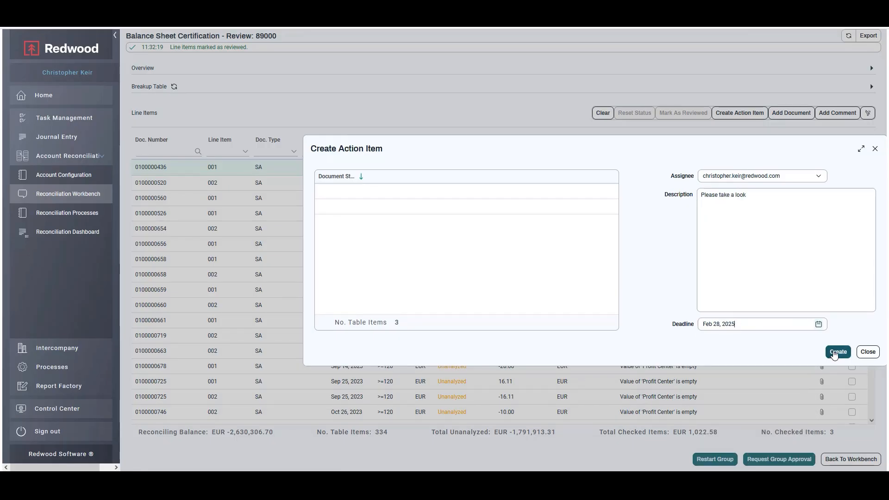
left_click(838, 352)
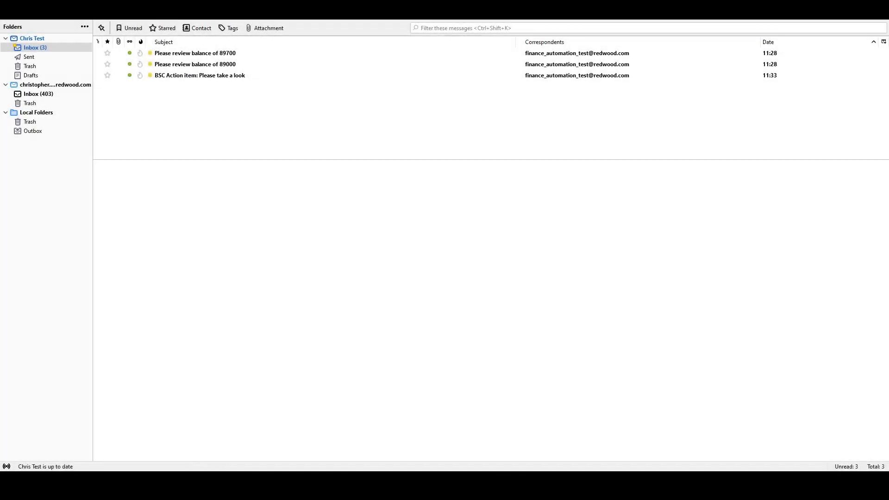
Switch from the mailbox to the reconciliation workbench and view its incoming and outgoing action items.
left_click(194, 436)
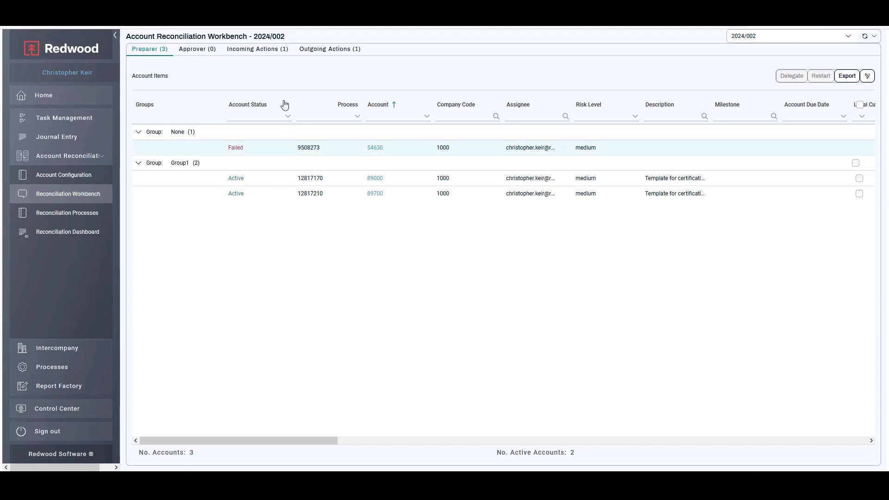
left_click(279, 51)
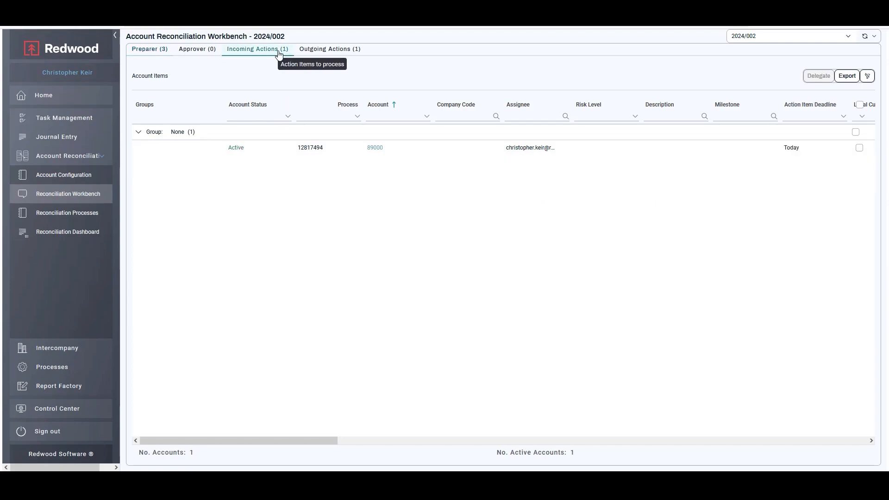
left_click(312, 52)
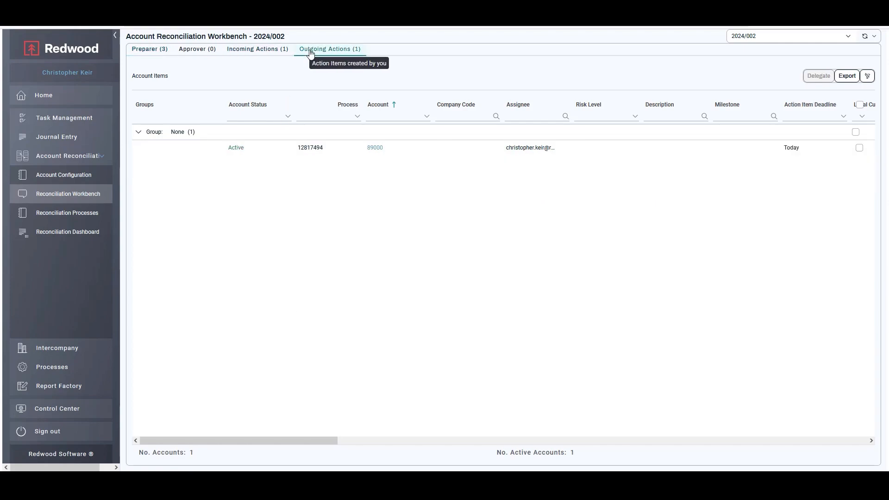
Open the incoming action item, add the comment "Verified" to its line item, and complete the action item without a closing comment.
left_click(269, 50)
left_click(374, 148)
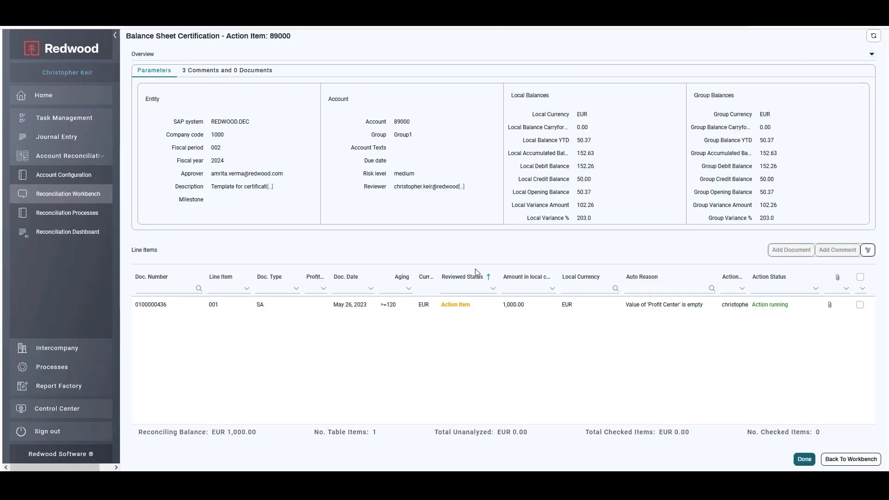
left_click(859, 305)
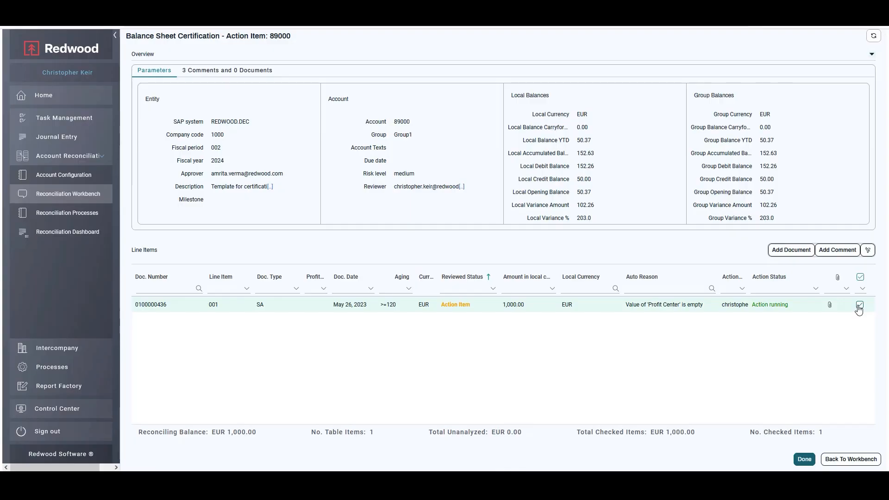
left_click(838, 250)
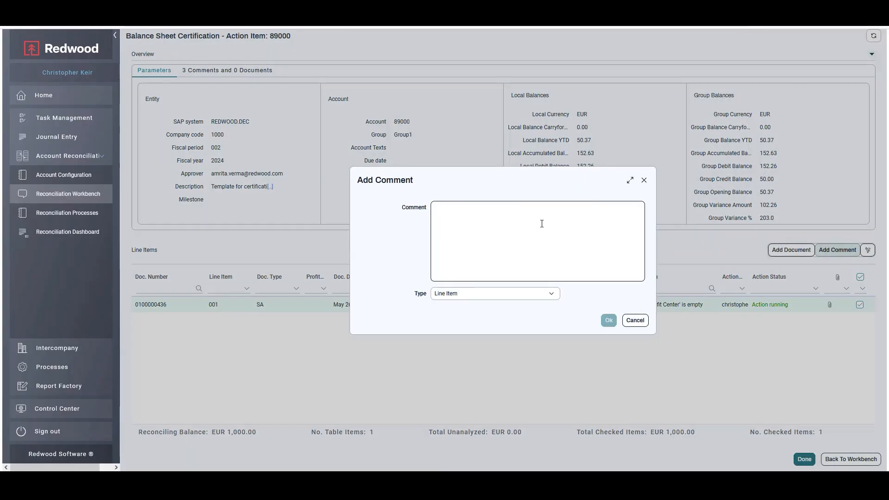
type("V")
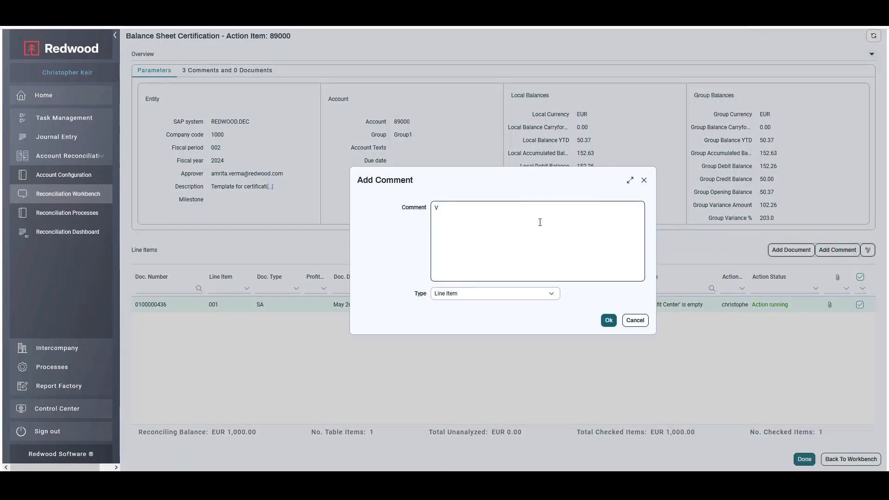
type("erified")
left_click(607, 321)
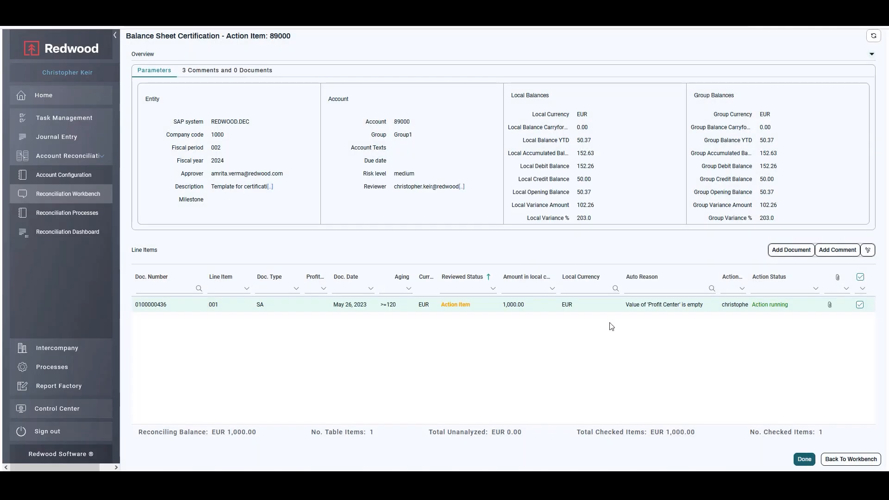
left_click(804, 459)
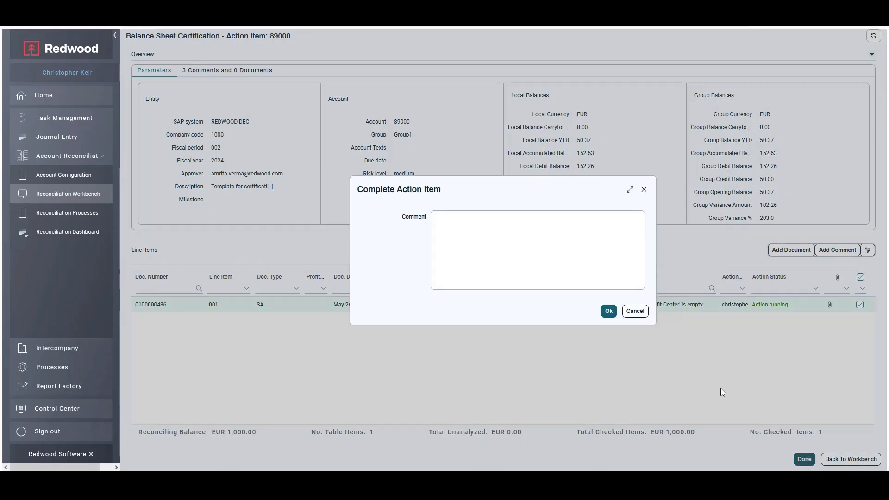
left_click(609, 311)
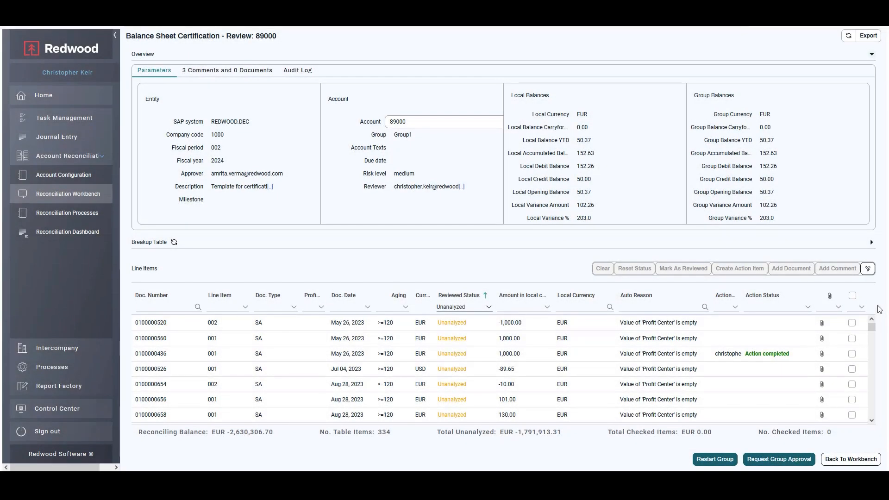
Mark the line item with the completed action as reviewed with the description "Verified", and request group approval without a comment.
left_click(851, 356)
left_click(697, 271)
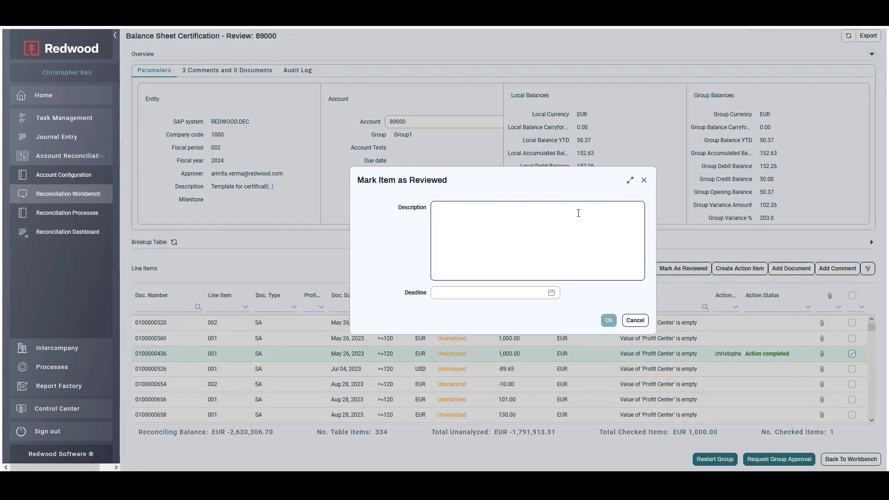
type("Verified")
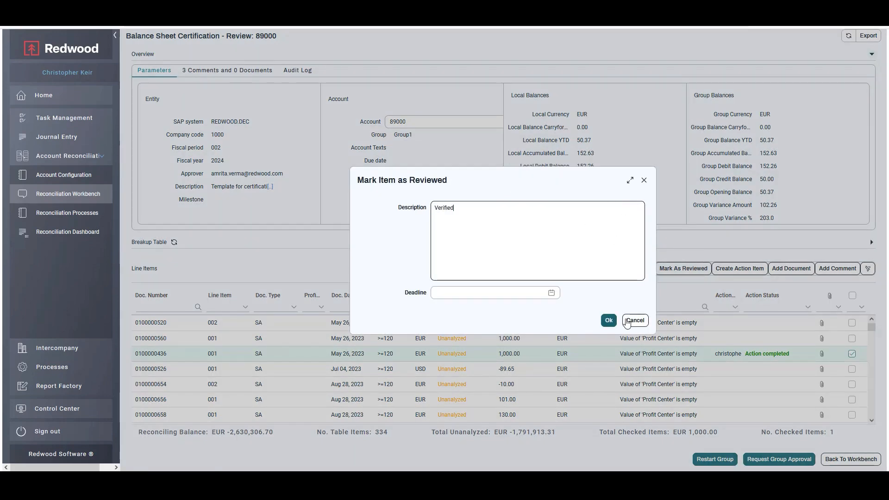
left_click(609, 321)
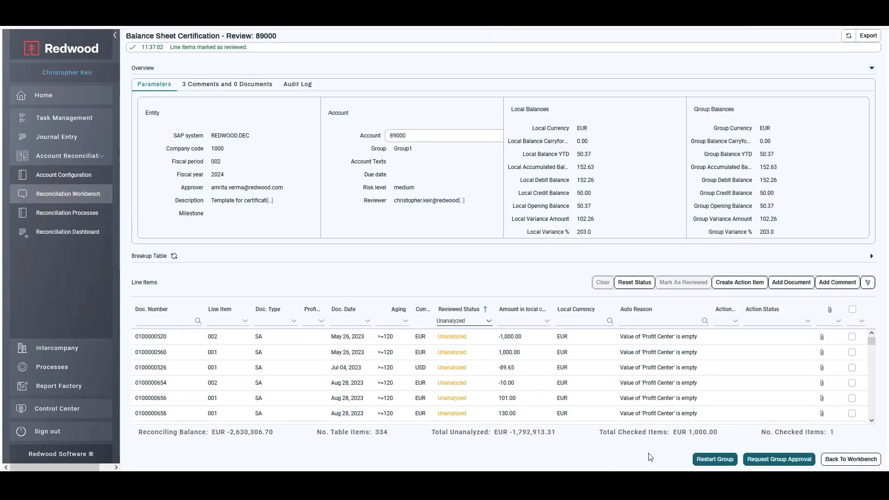
left_click(760, 465)
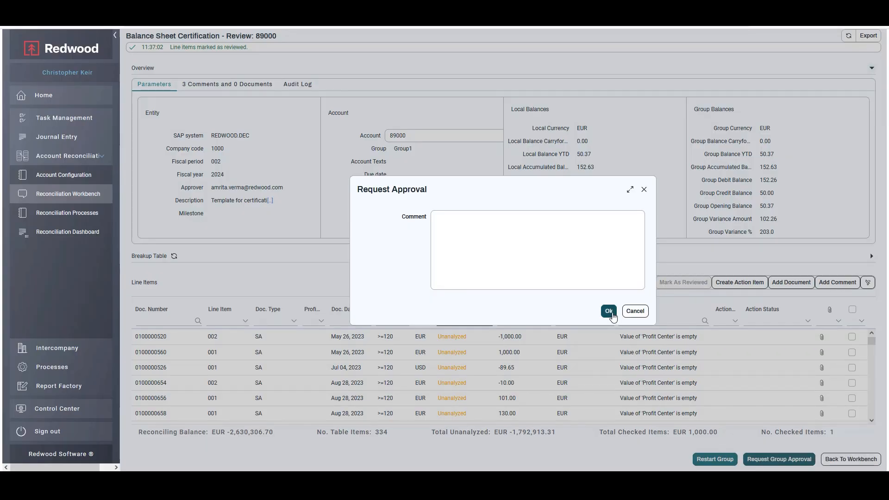
left_click(609, 312)
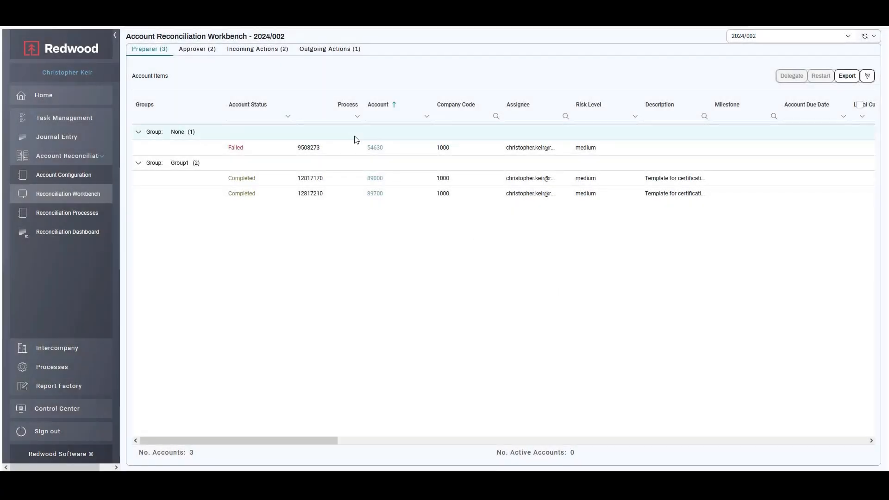
Open the first Group1 account awaiting approval and collapse its overview to examine the breakup table and line items.
left_click(210, 53)
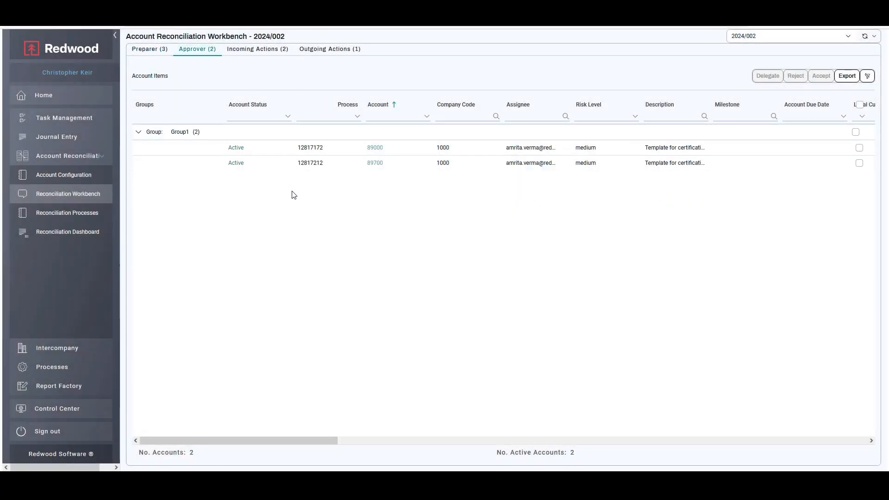
left_click(373, 148)
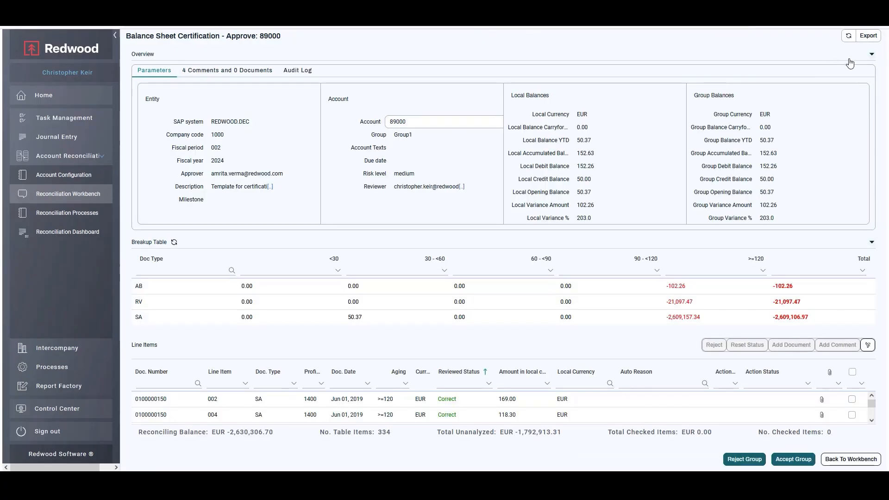
left_click(870, 55)
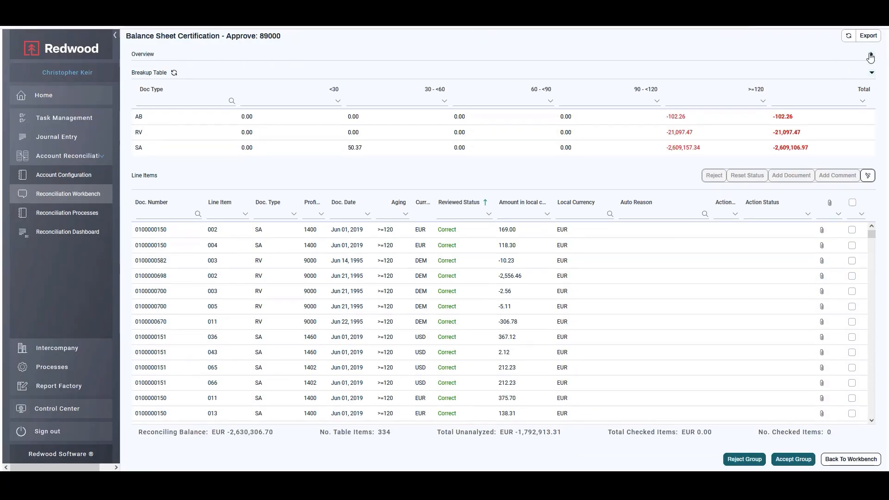